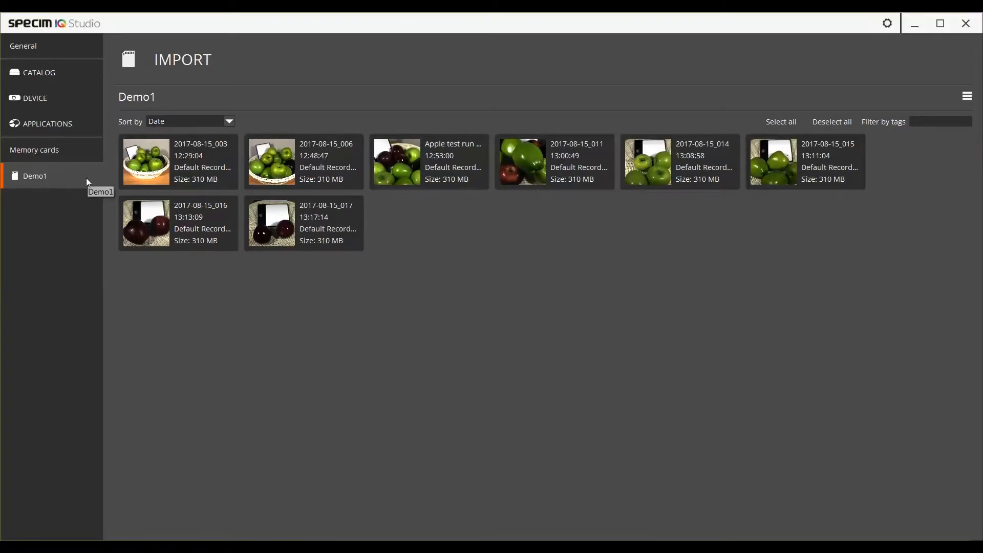
# Select all datasets stored on the Demo1 memory card
pyautogui.click(163, 171)
pyautogui.click(272, 162)
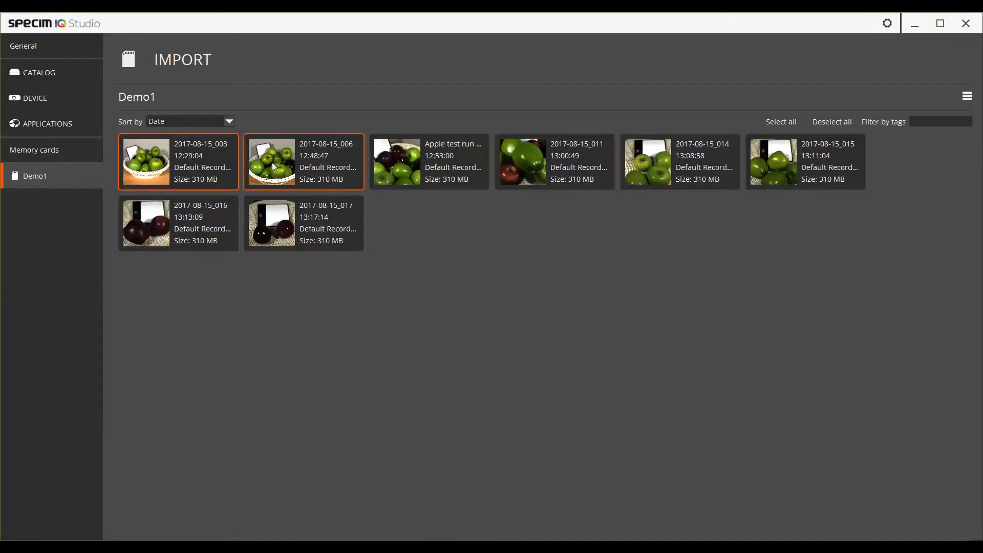
pyautogui.click(198, 163)
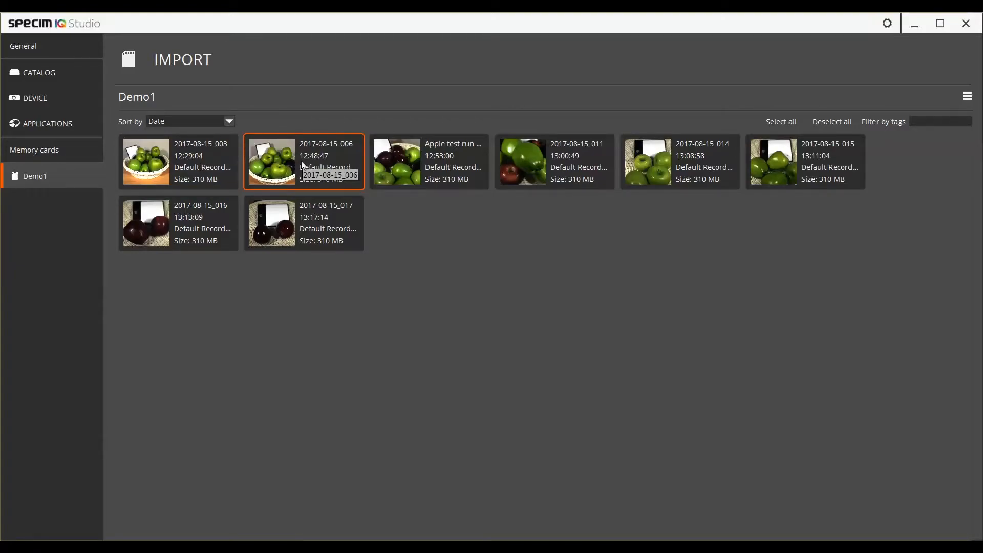
pyautogui.click(769, 125)
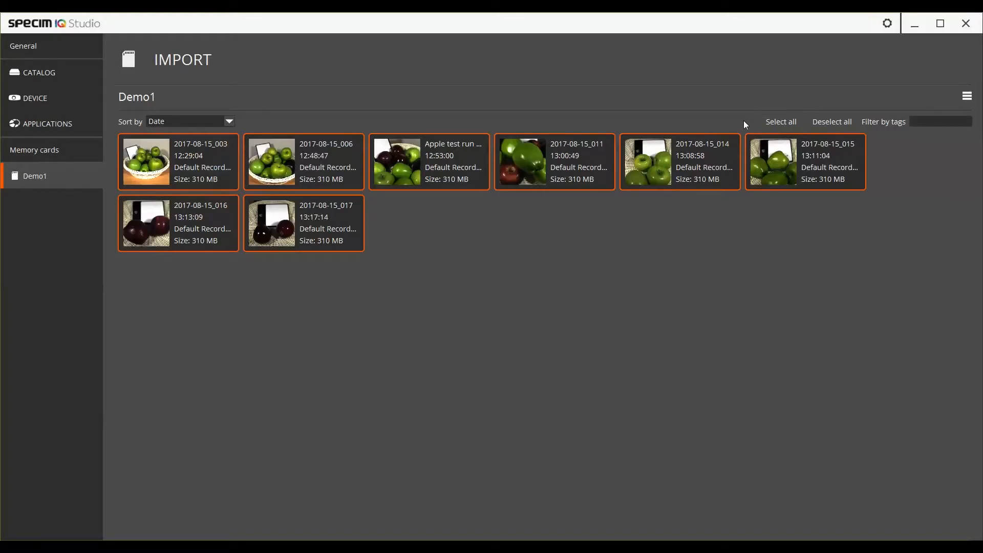
# Create a new catalog named Apples and import the selected datasets into it
pyautogui.click(968, 98)
pyautogui.click(943, 110)
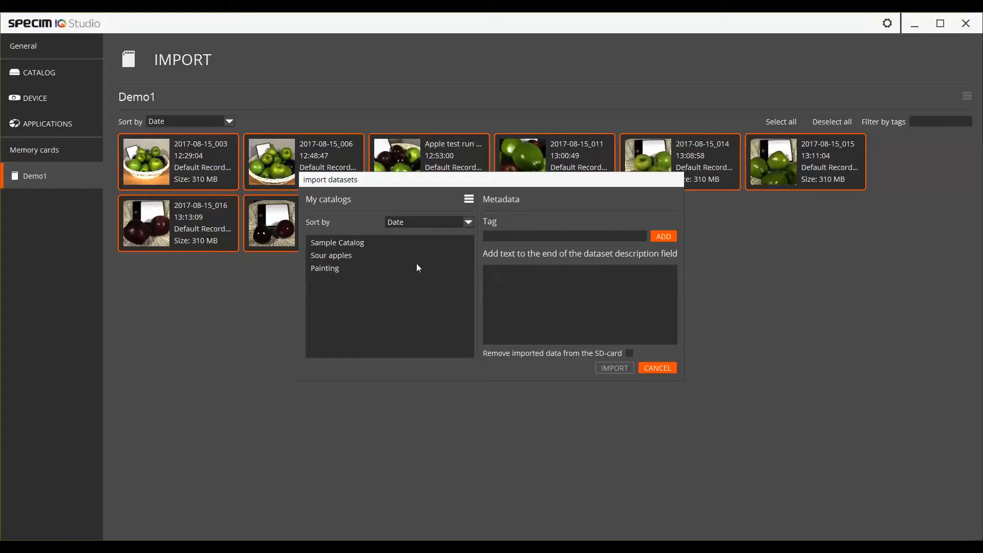
pyautogui.click(389, 242)
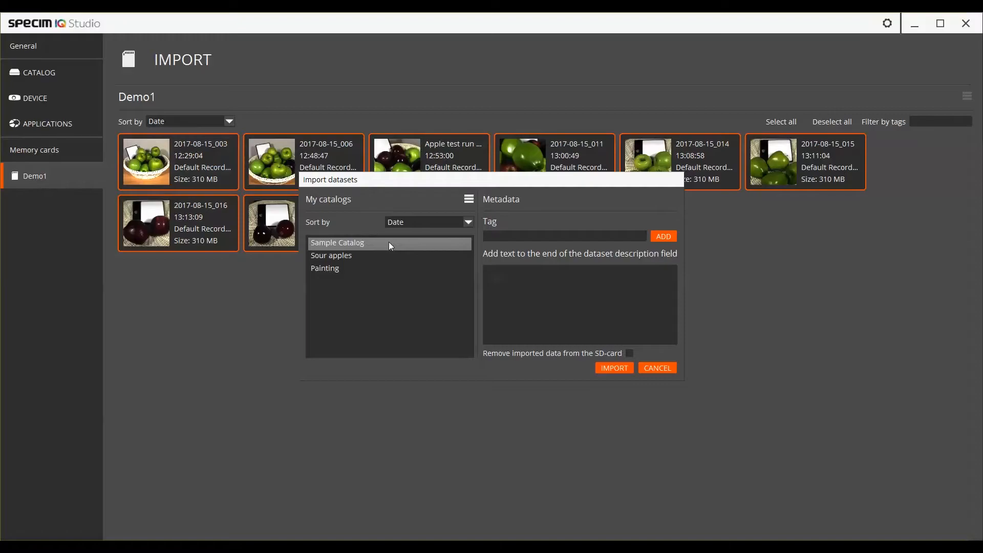
pyautogui.click(468, 200)
pyautogui.click(476, 214)
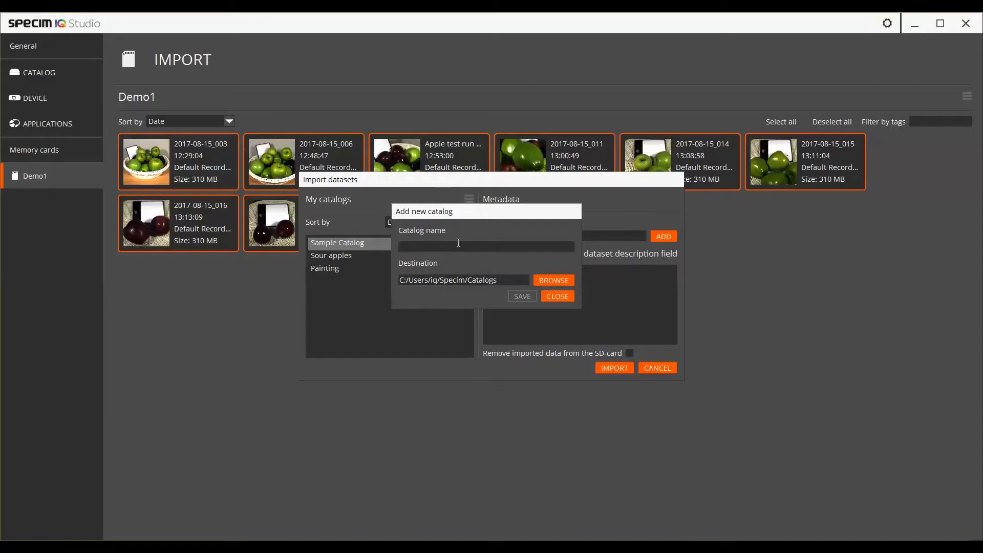
pyautogui.write('Apples')
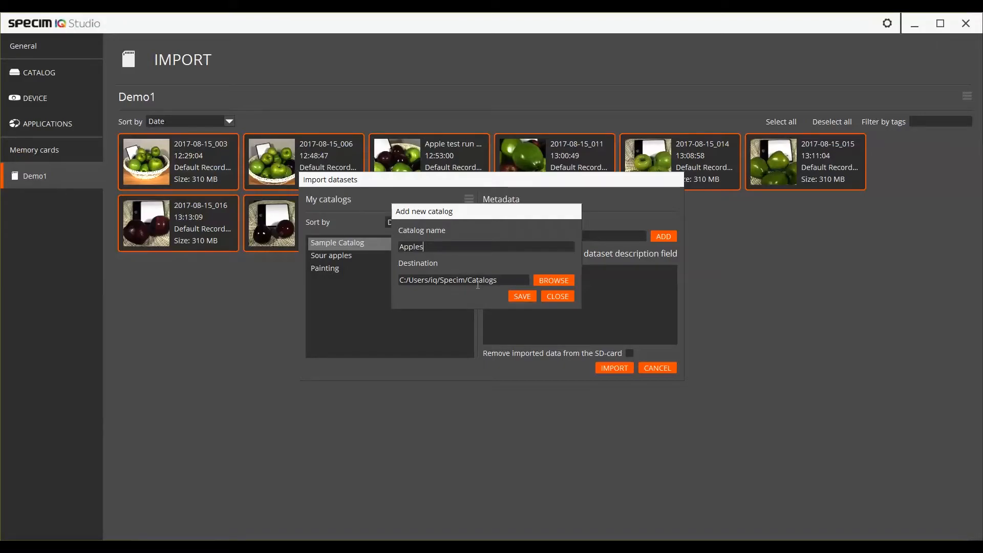
pyautogui.click(516, 298)
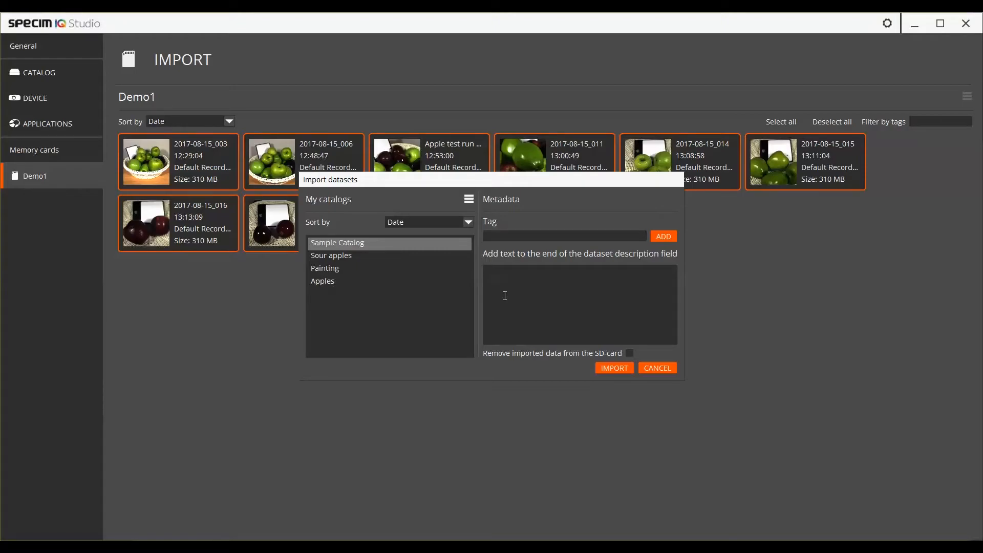
pyautogui.click(334, 281)
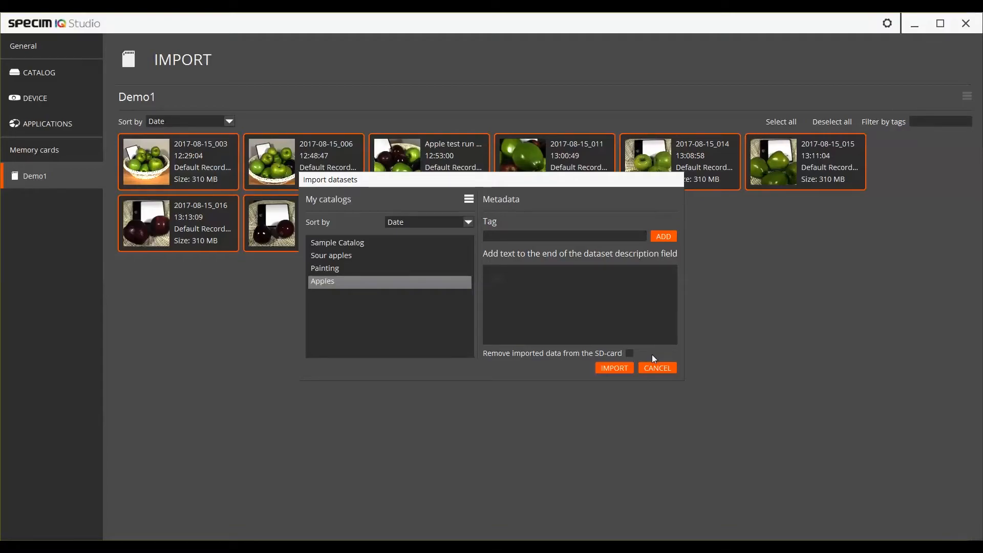
pyautogui.click(619, 369)
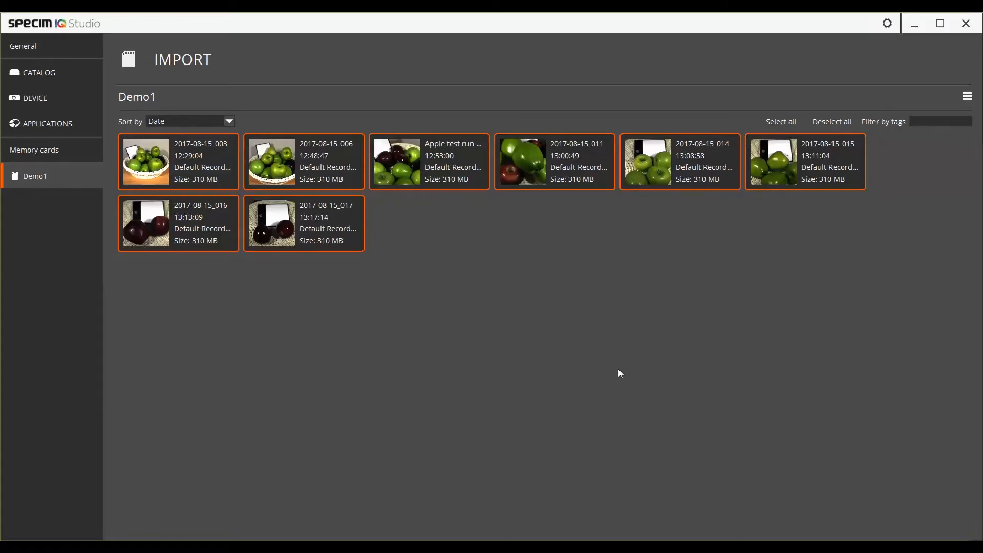
# Switch to the catalog view and look through the Apples, Painting and Sour apples catalogs
pyautogui.click(57, 77)
pyautogui.click(134, 185)
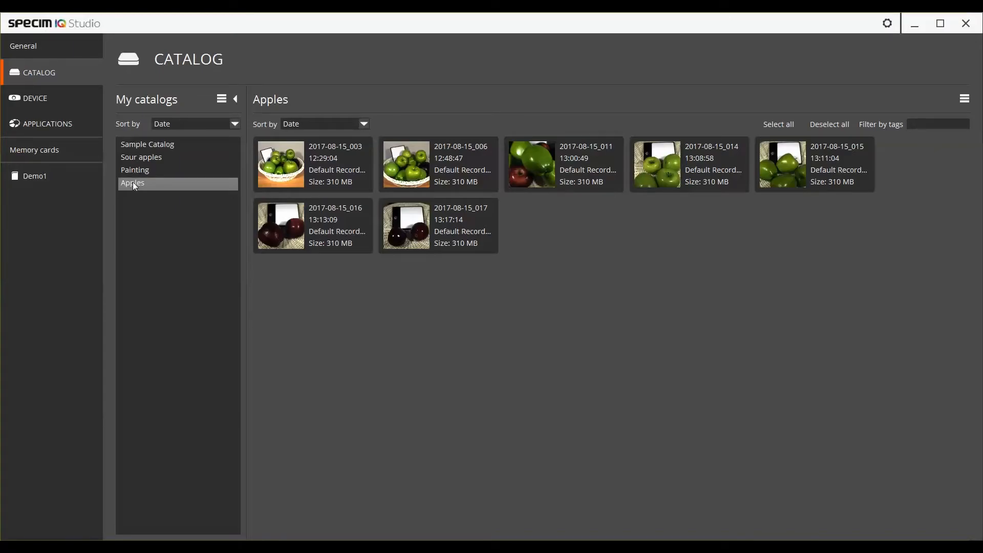
pyautogui.click(137, 168)
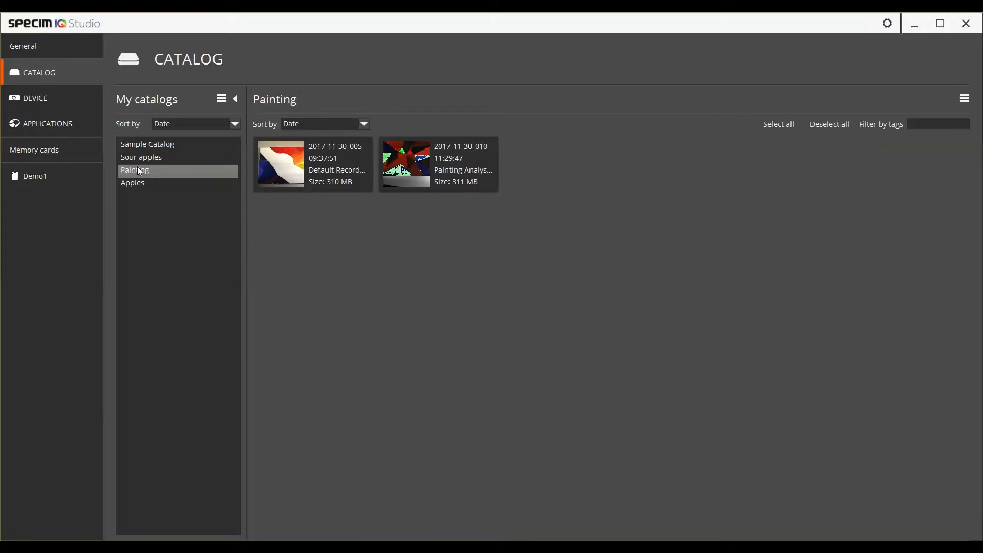
pyautogui.click(139, 159)
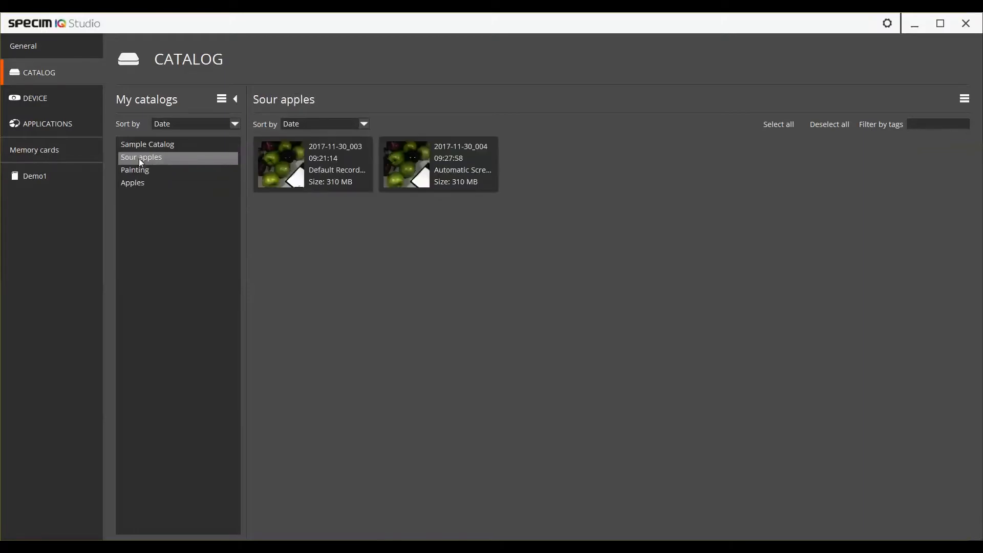
pyautogui.click(139, 187)
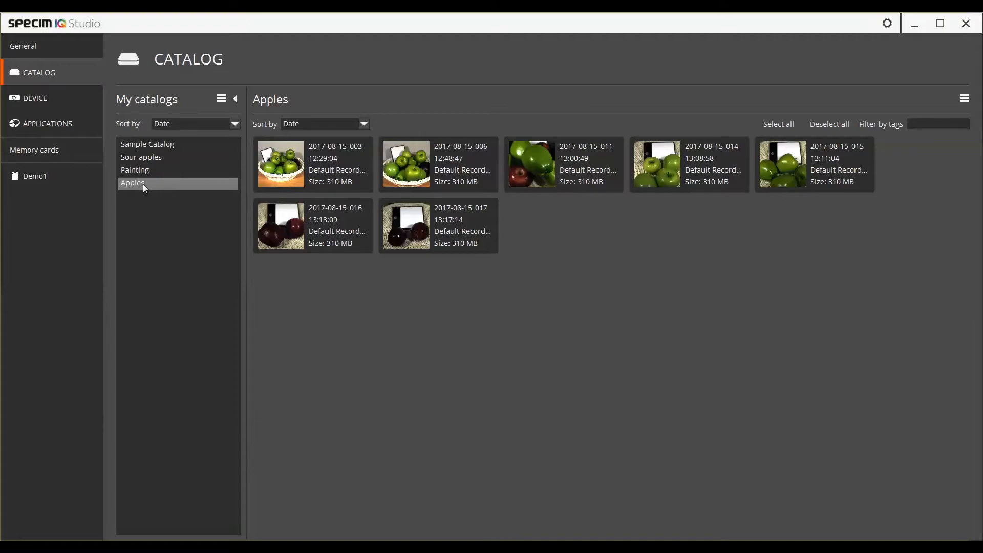
pyautogui.click(235, 100)
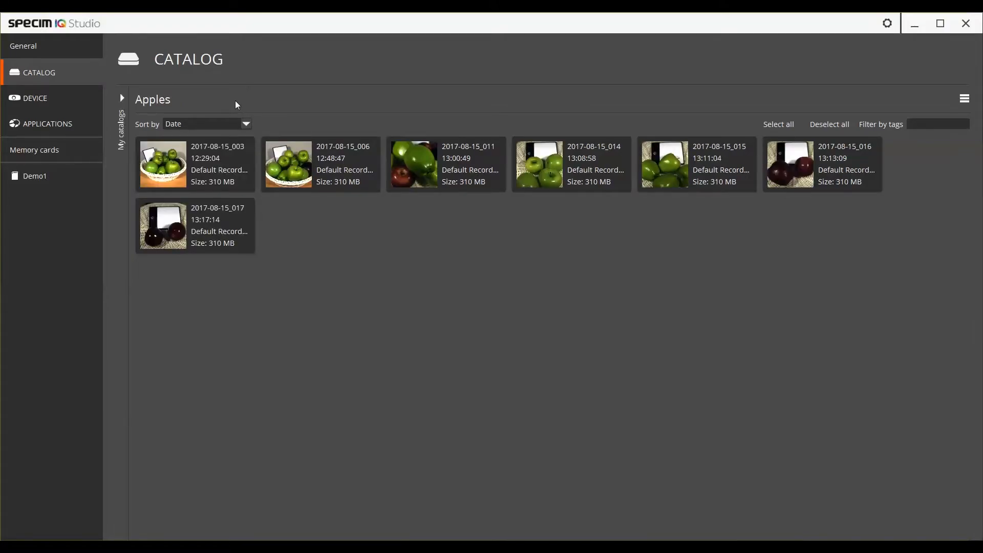
pyautogui.click(123, 99)
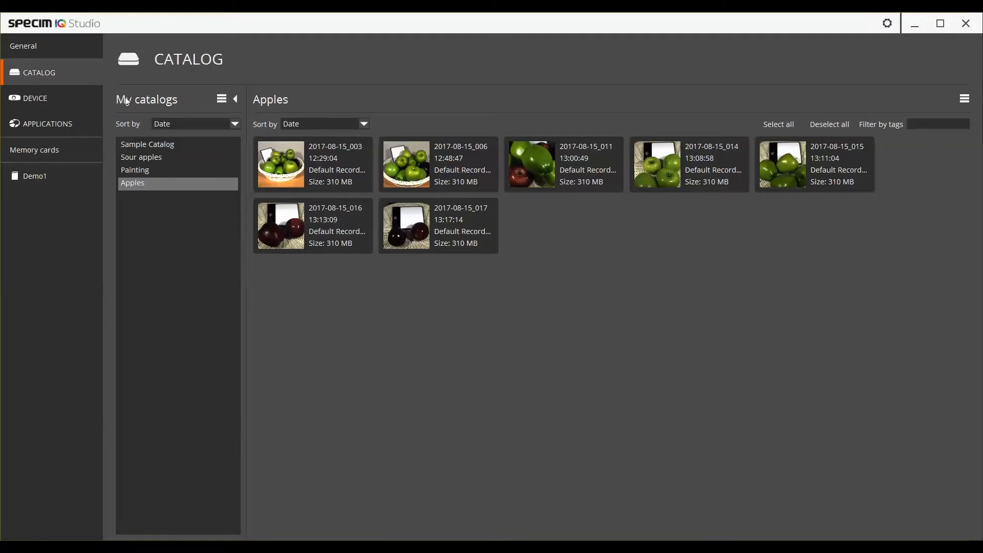
# Remove the Apples catalog from the list of catalogs
pyautogui.click(221, 100)
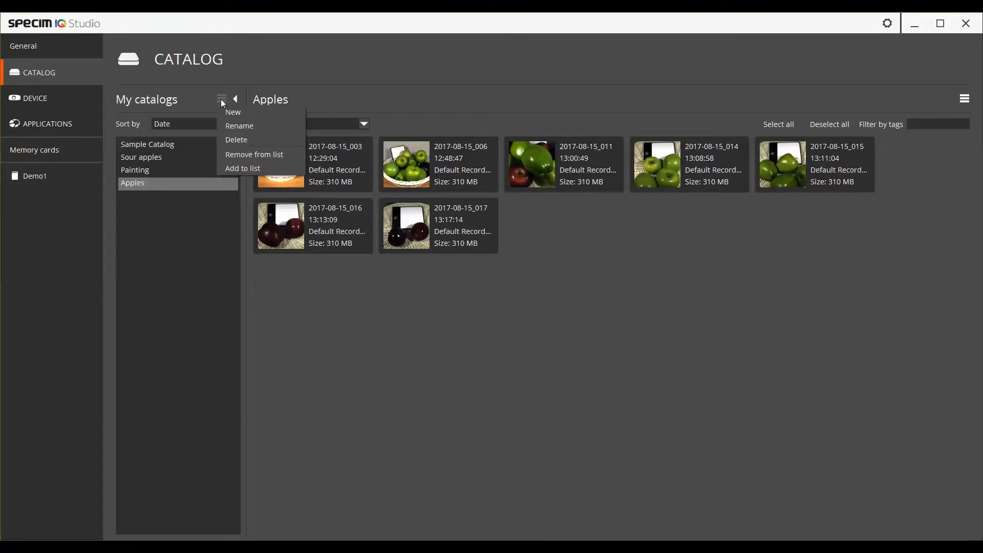
pyautogui.click(273, 155)
pyautogui.click(466, 294)
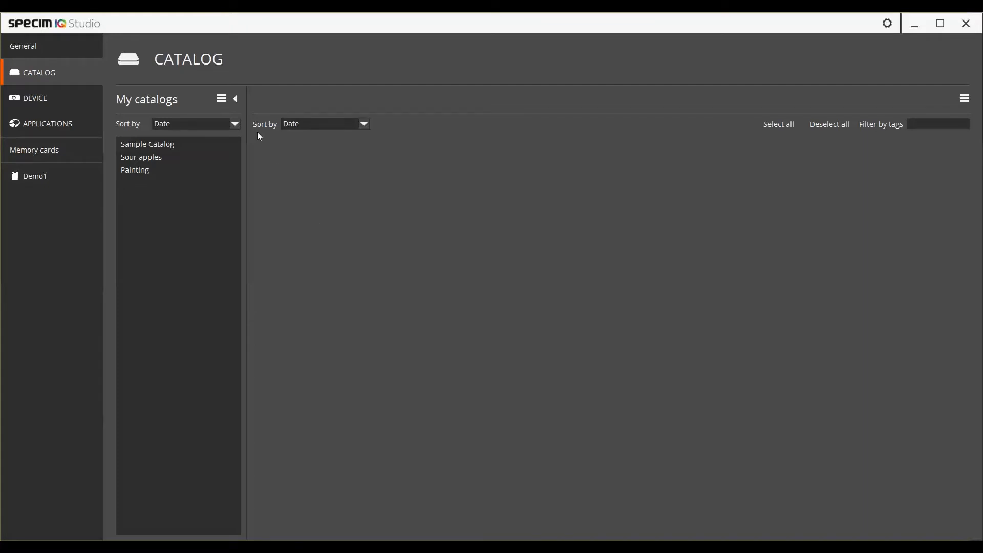
# Add the existing Apples folder from Specim/Catalogs in the iq user folder back to the catalog list
pyautogui.click(222, 100)
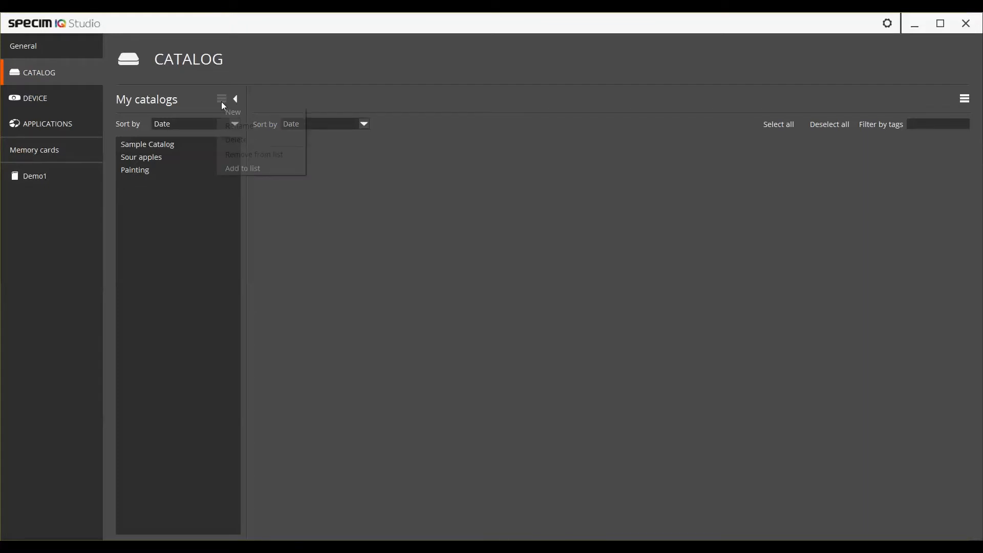
pyautogui.click(238, 170)
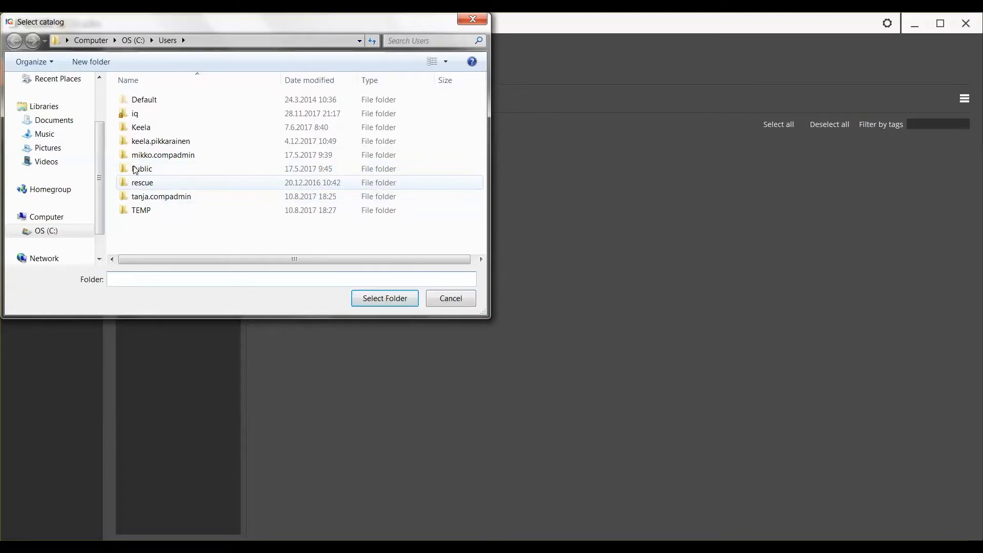
pyautogui.doubleClick(136, 115)
pyautogui.scroll(-1, 147, 132)
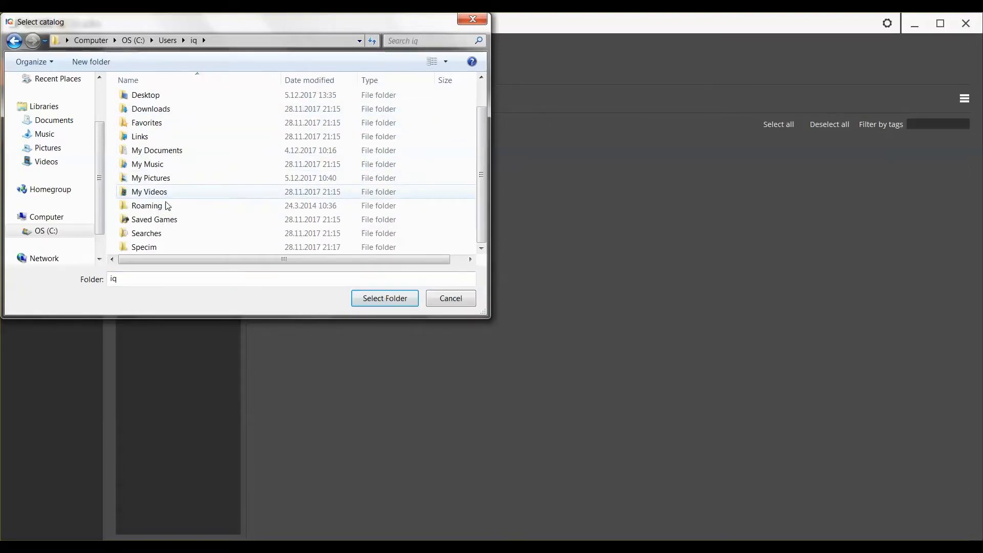
pyautogui.doubleClick(153, 248)
pyautogui.doubleClick(163, 103)
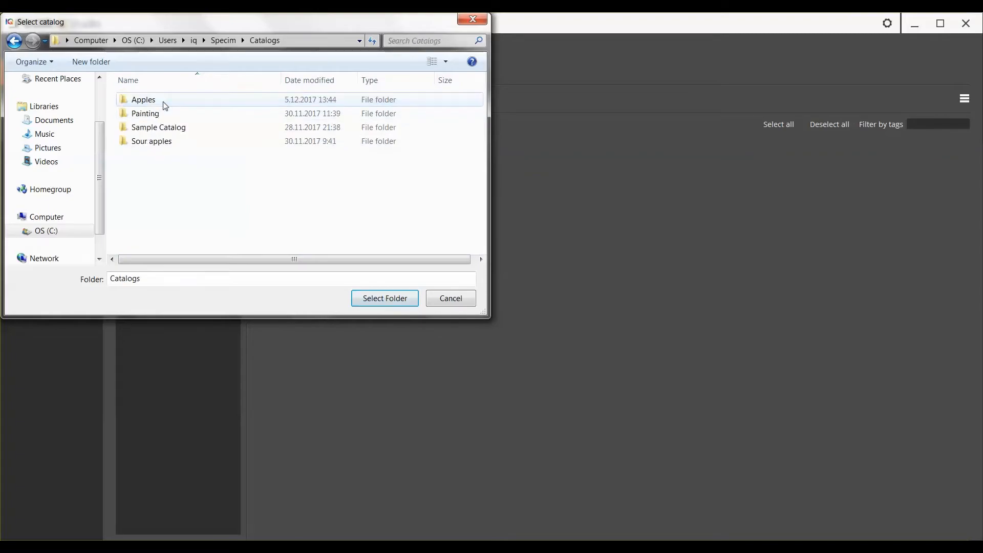
pyautogui.click(156, 105)
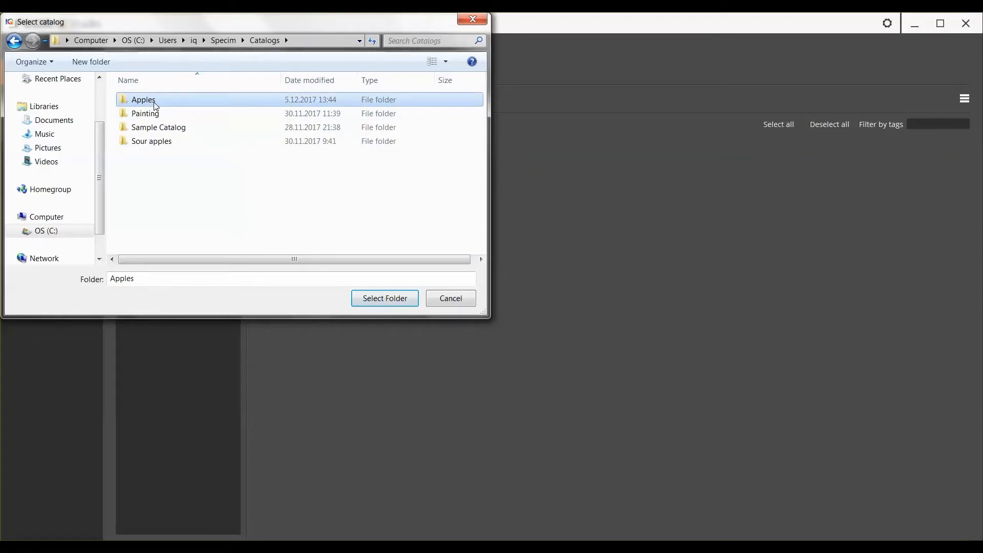
pyautogui.press('Return')
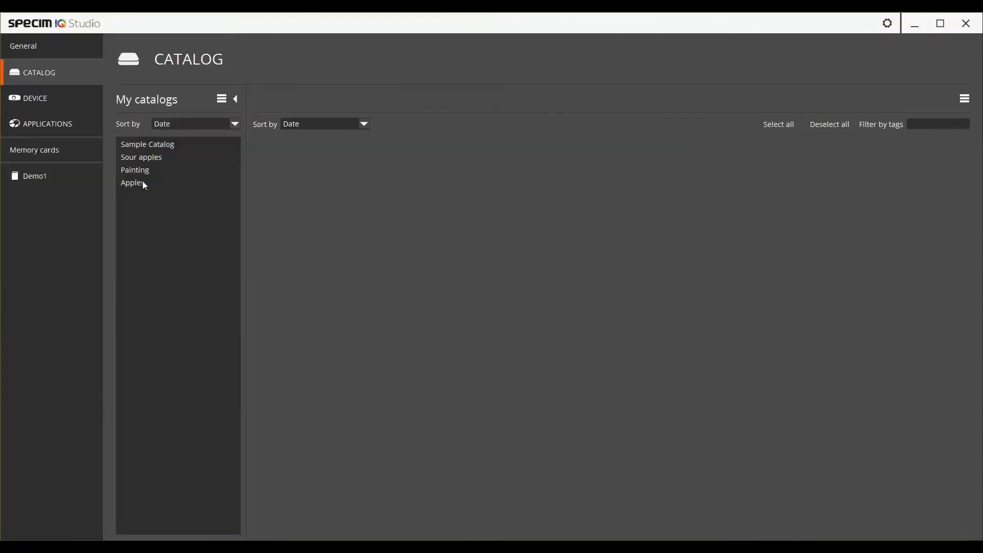
# Select datasets 2017-08-15_003 and 2017-08-15_006 in the Apples catalog and view the available dataset actions
pyautogui.click(142, 182)
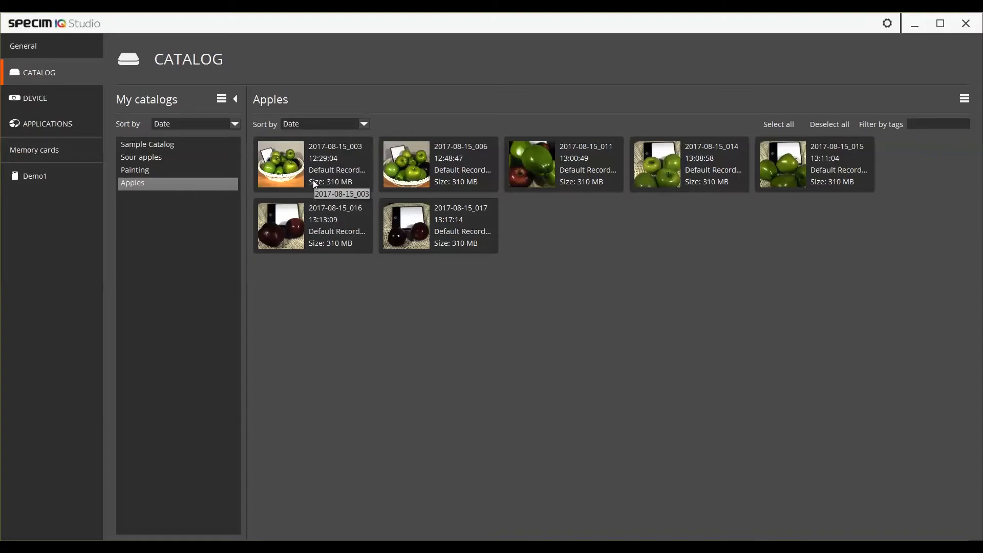
pyautogui.click(335, 167)
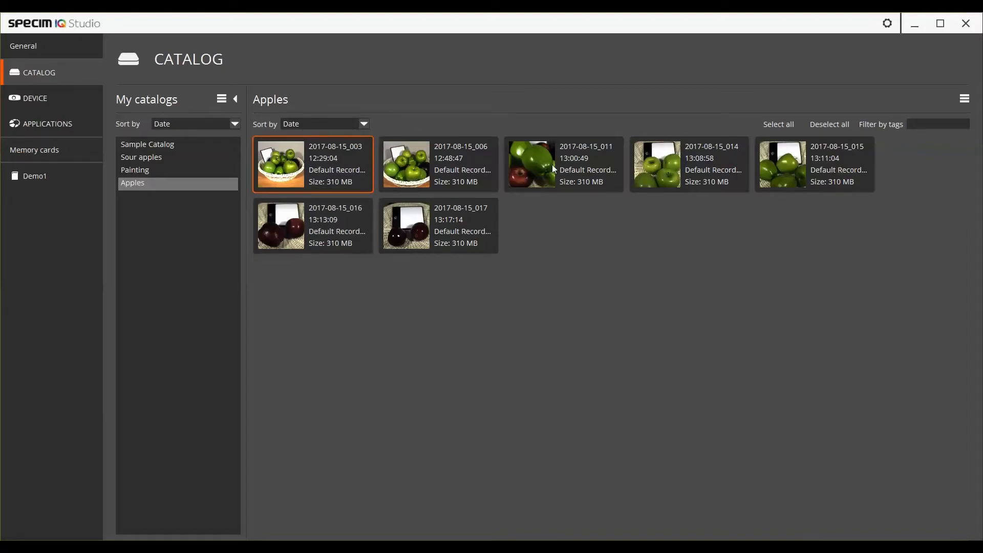
pyautogui.click(464, 166)
pyautogui.click(965, 98)
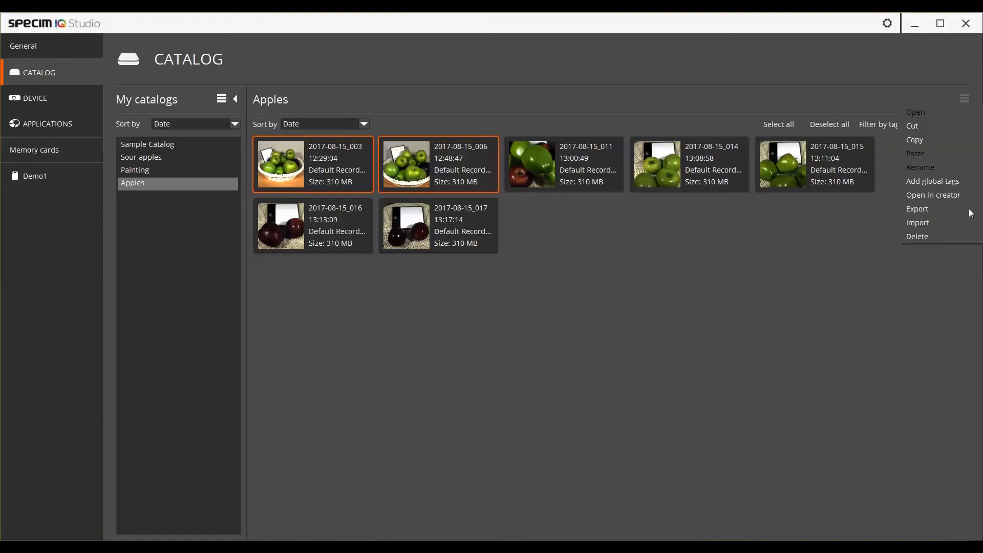
pyautogui.click(569, 238)
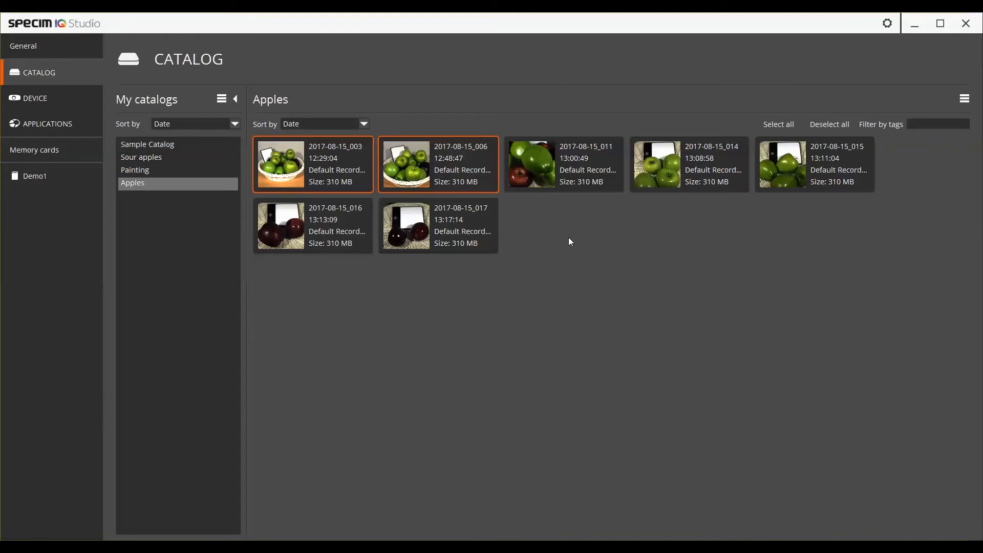
# Open dataset 2017-08-15_006 in the extended viewer and examine one green apple's spectrum, the tags and the dataset info
pyautogui.doubleClick(469, 179)
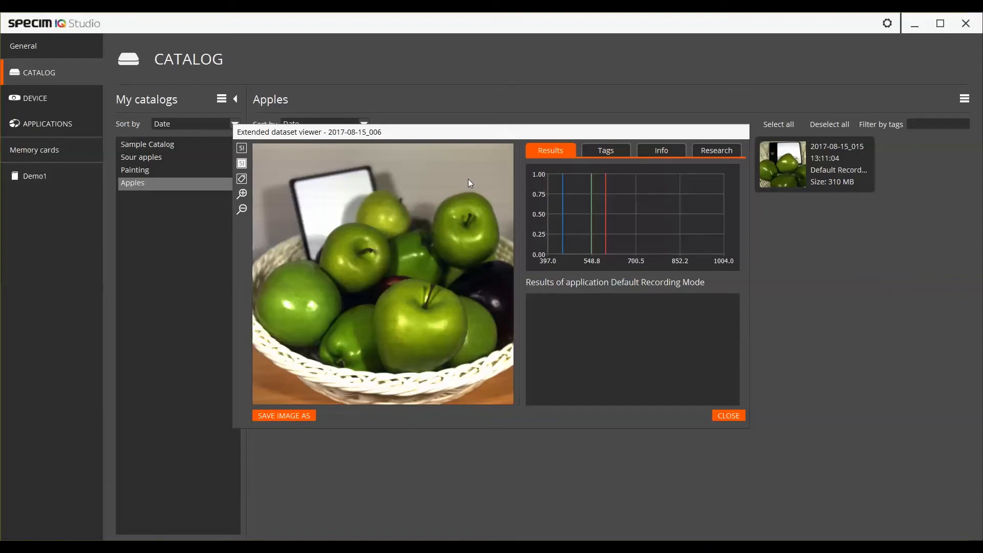
pyautogui.click(453, 232)
pyautogui.click(605, 150)
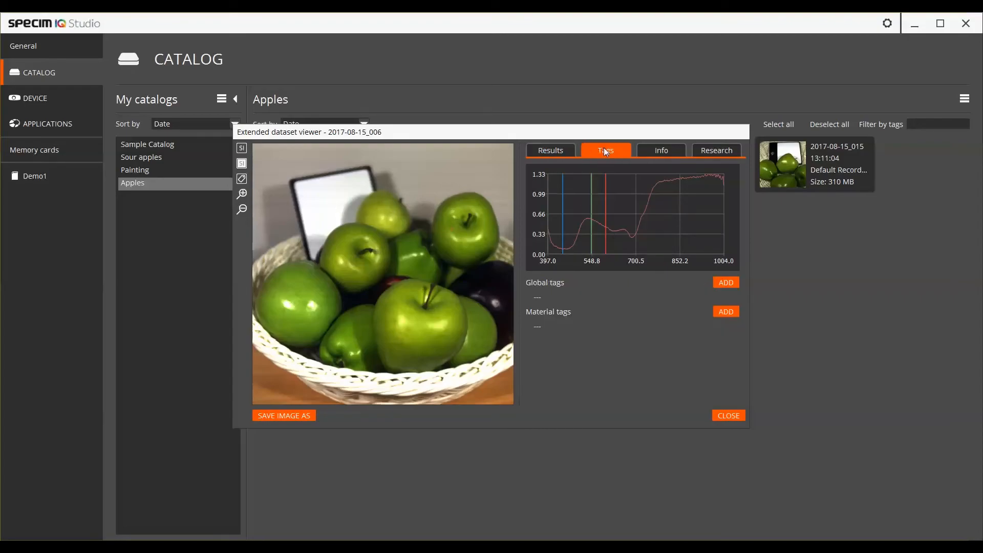
pyautogui.click(655, 151)
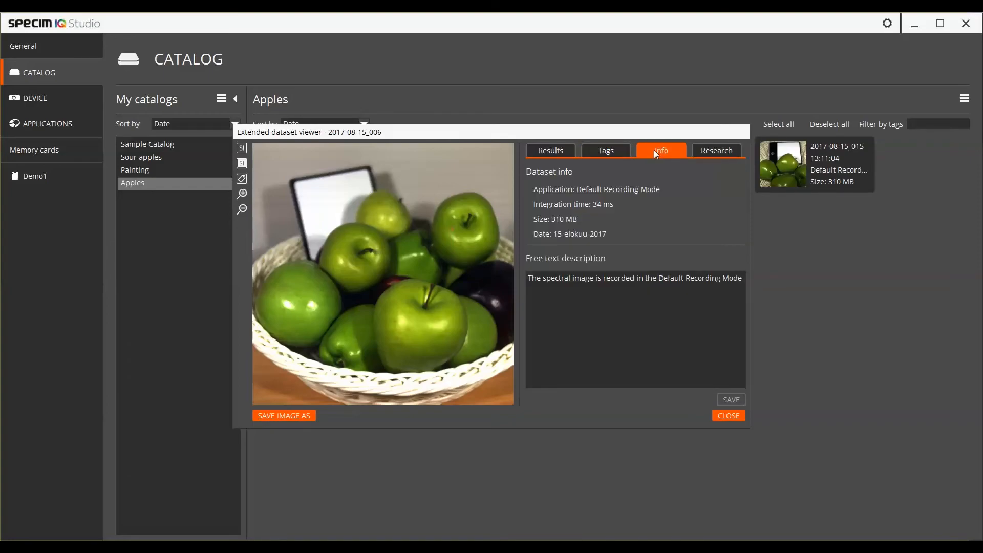
# Set the visualization bands to R 705 and G 645, and apply a 0.9960 SAM mask based on a green apple
pyautogui.click(710, 154)
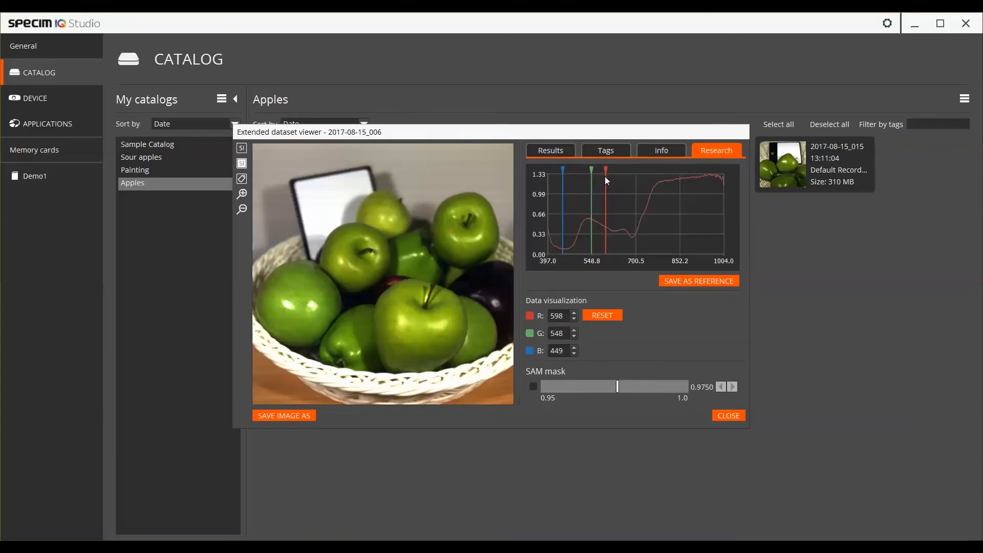
pyautogui.moveTo(605, 176)
pyautogui.mouseDown()
pyautogui.moveTo(637, 182)
pyautogui.moveTo(620, 185)
pyautogui.mouseUp()
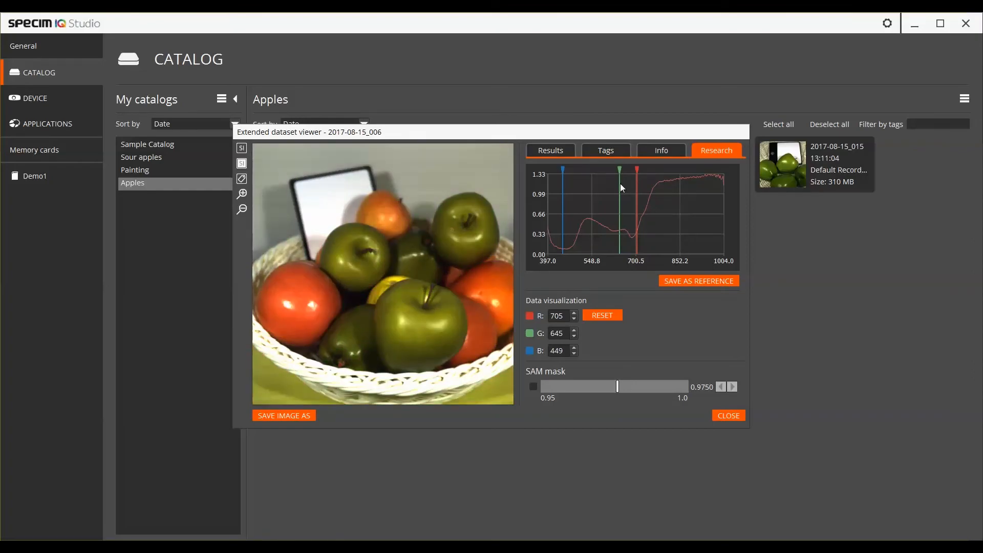
pyautogui.click(340, 236)
pyautogui.click(533, 386)
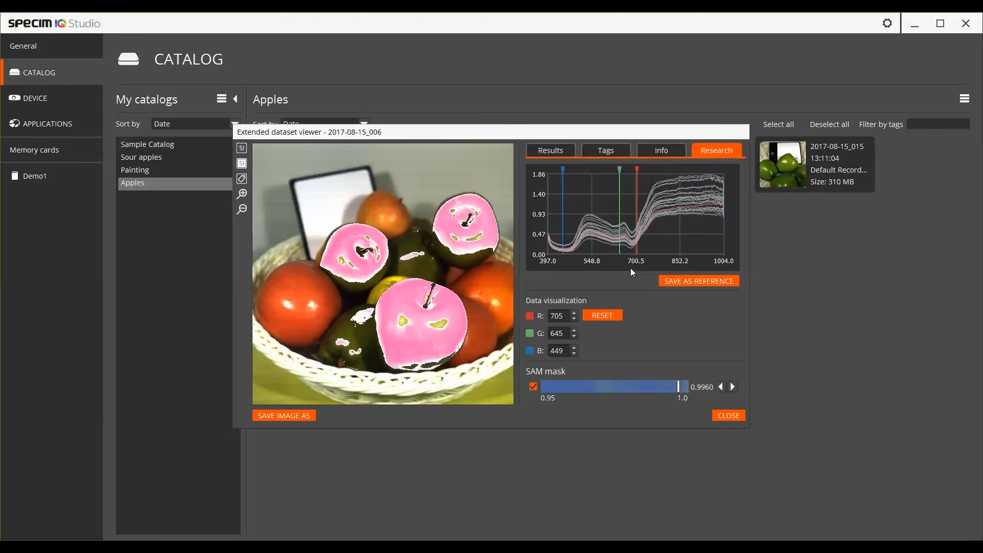
# Save the spectrum as a reference named Apples in a new spectral library named Apples with description Test and version 1
pyautogui.click(681, 281)
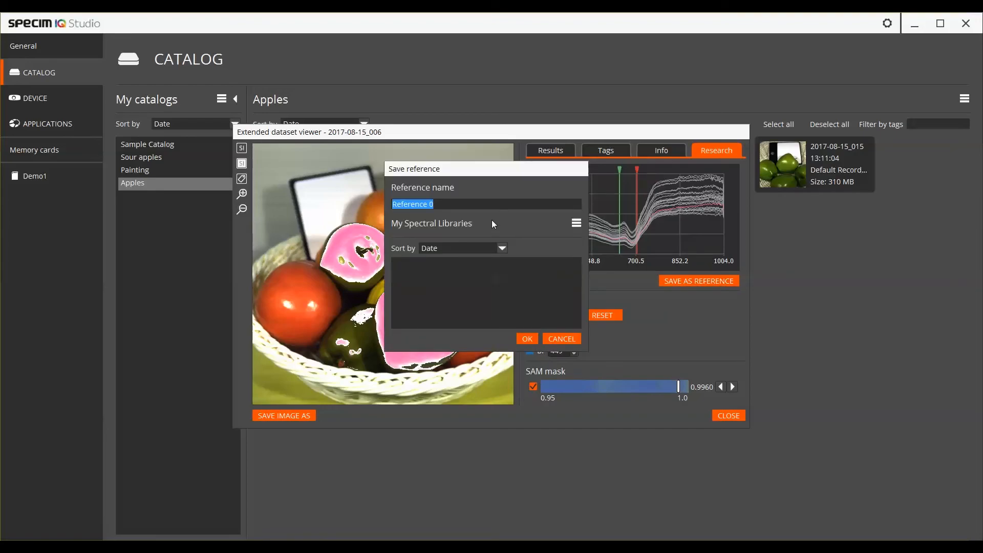
pyautogui.write('Apples')
pyautogui.click(576, 224)
pyautogui.click(583, 237)
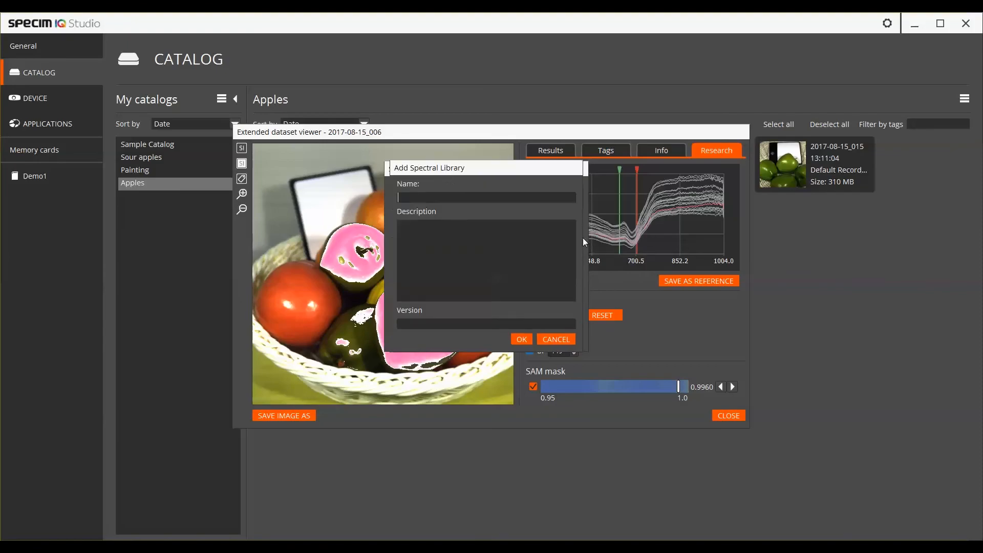
pyautogui.write('Apples')
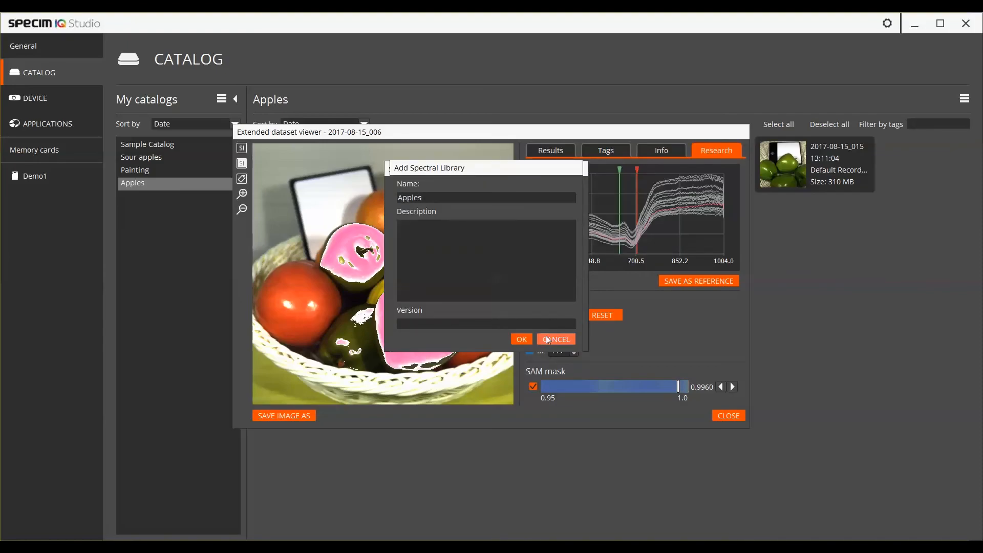
pyautogui.click(493, 260)
pyautogui.write('Test')
pyautogui.click(466, 324)
pyautogui.write('1')
pyautogui.click(522, 340)
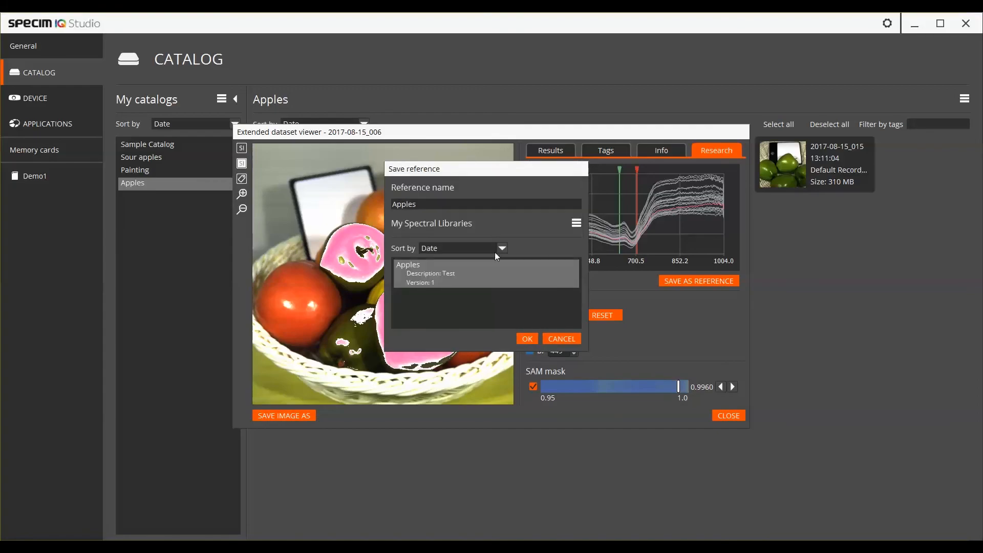
pyautogui.click(526, 342)
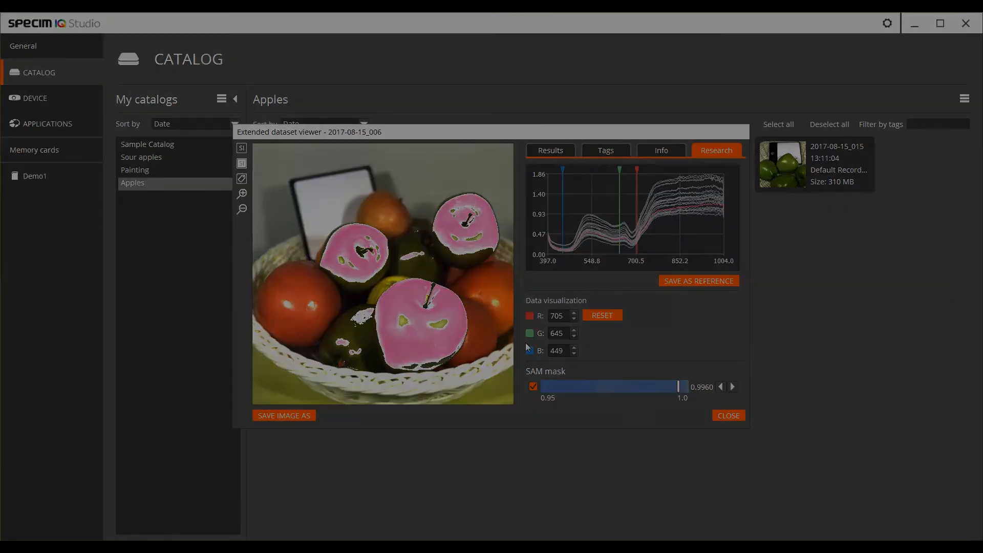